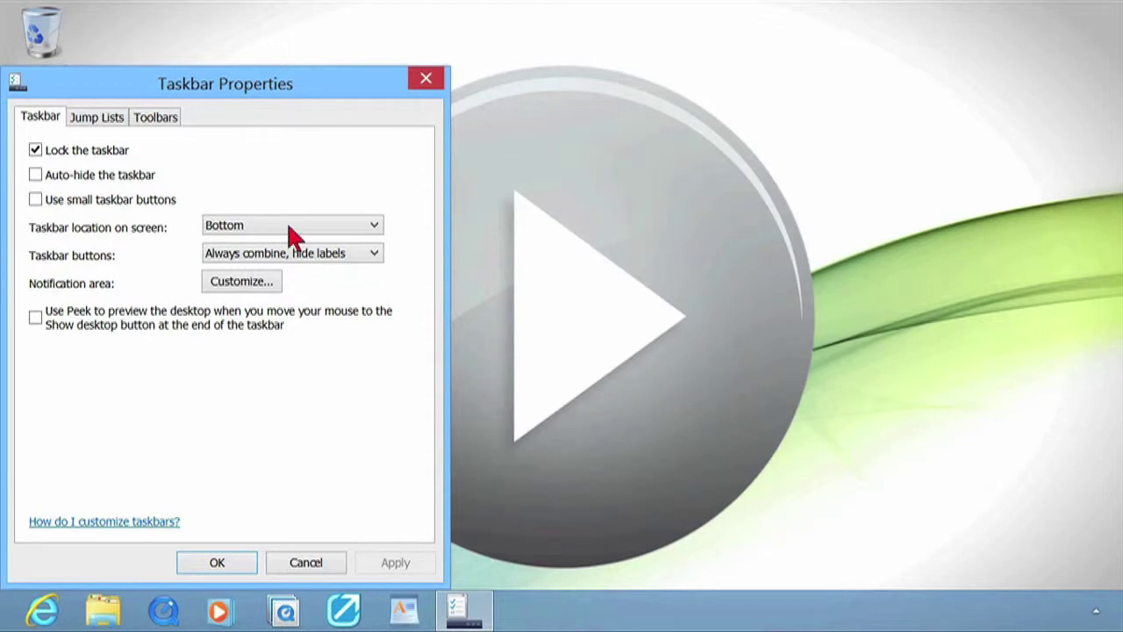
- Apply the auto-hide option to the taskbar, reveal the hidden taskbar, and turn auto-hide back off
left_click(36, 176)
left_click(395, 562)
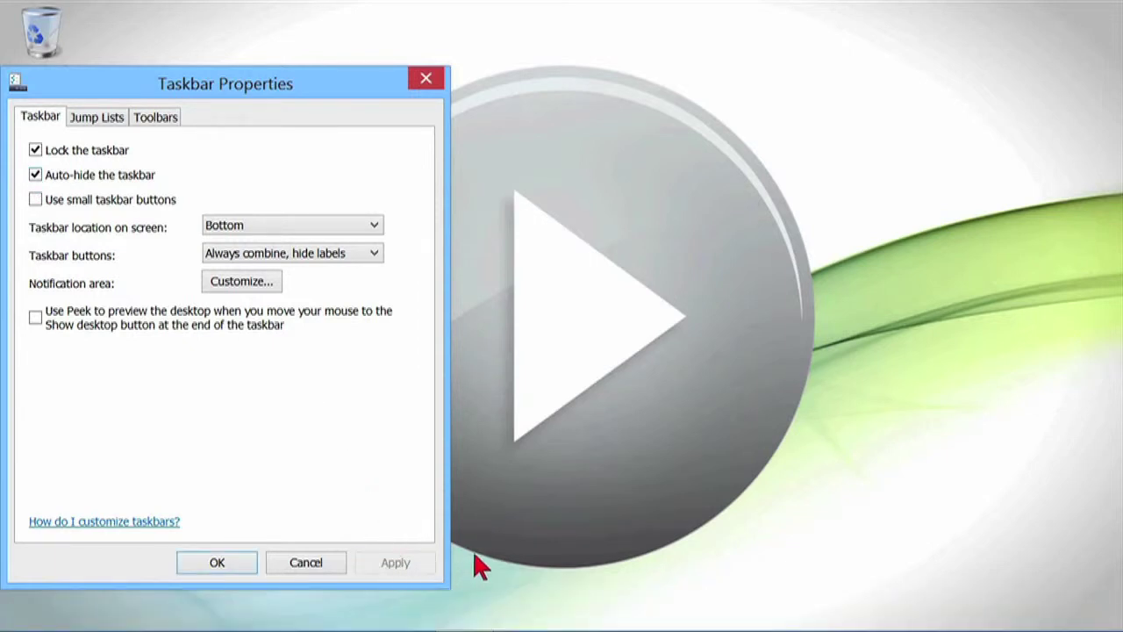
mouse_move(550, 629)
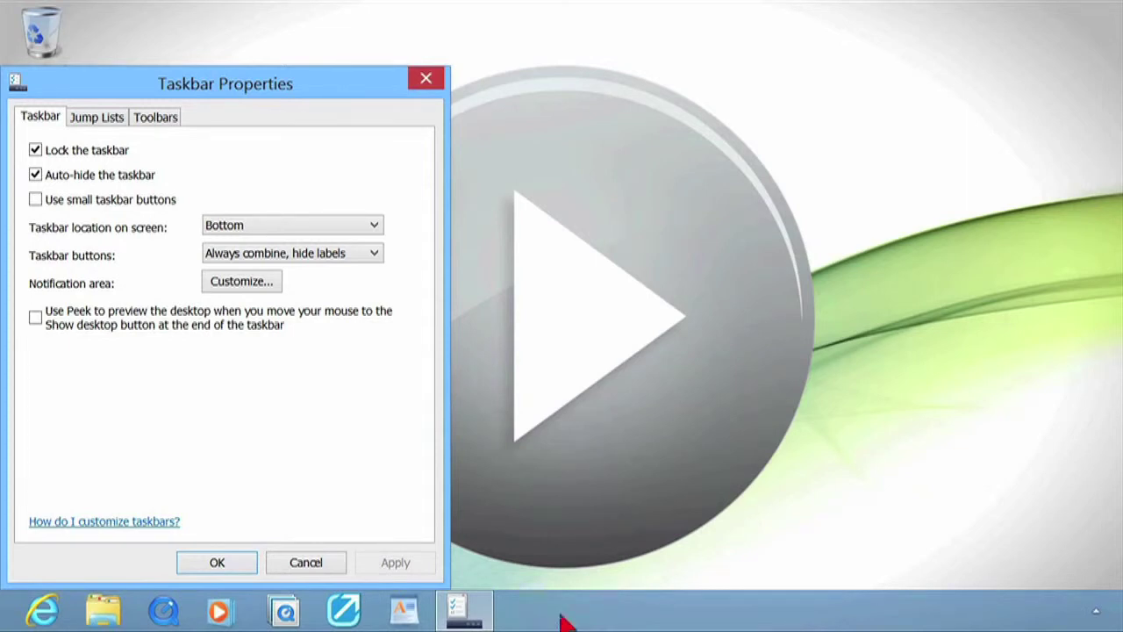
left_click(35, 175)
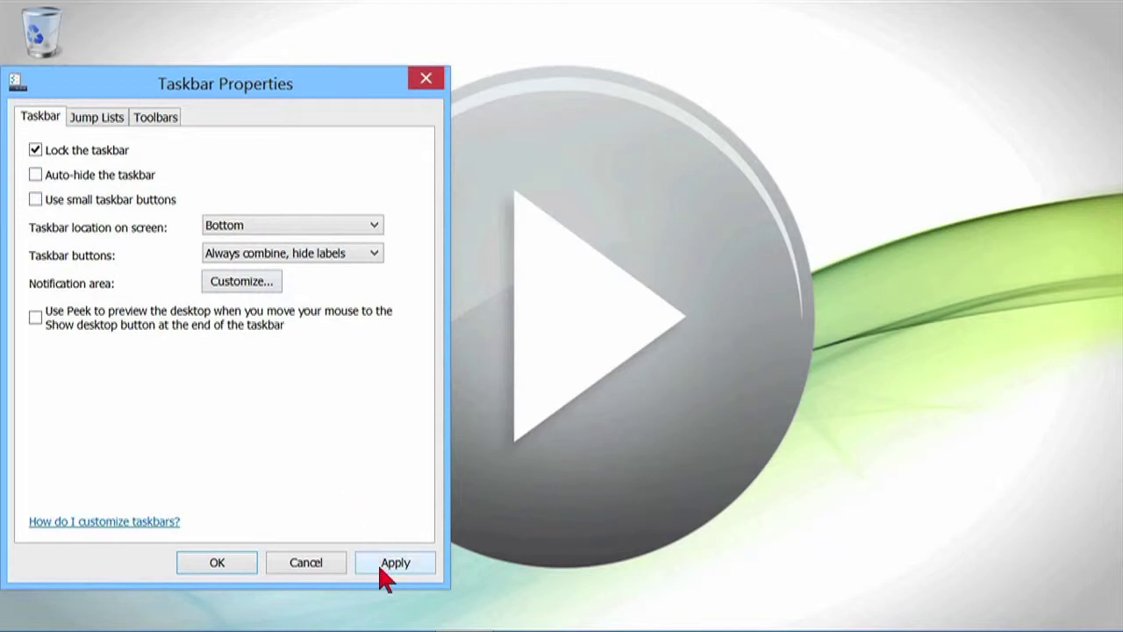
left_click(382, 567)
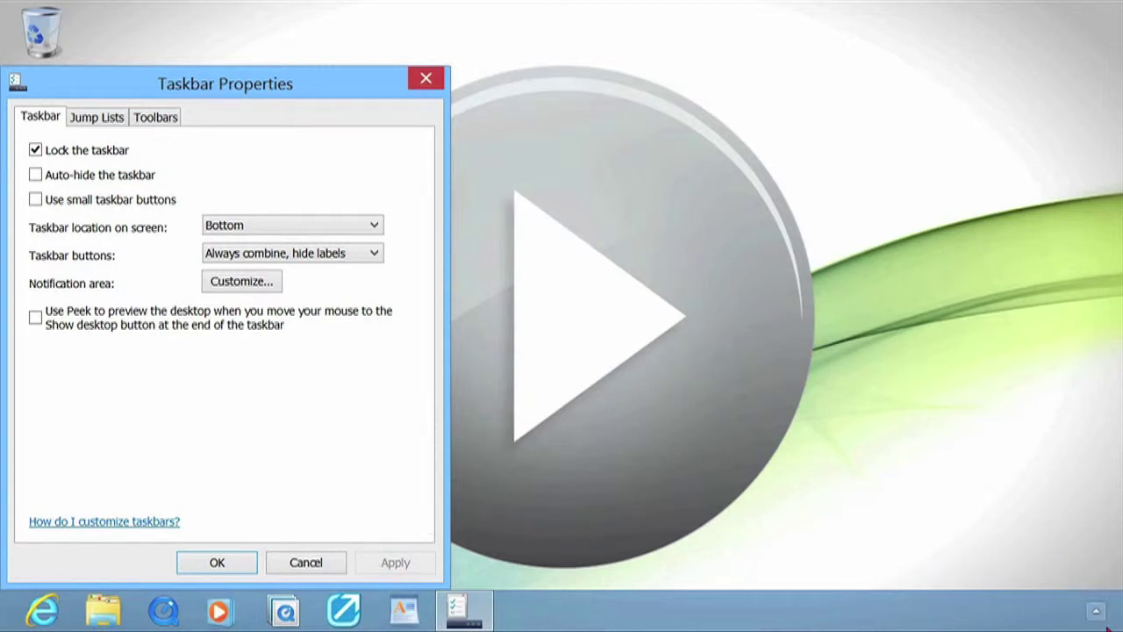
- Examine the hidden notification area icons on the taskbar, including Volume, and dismiss them
mouse_move(1121, 628)
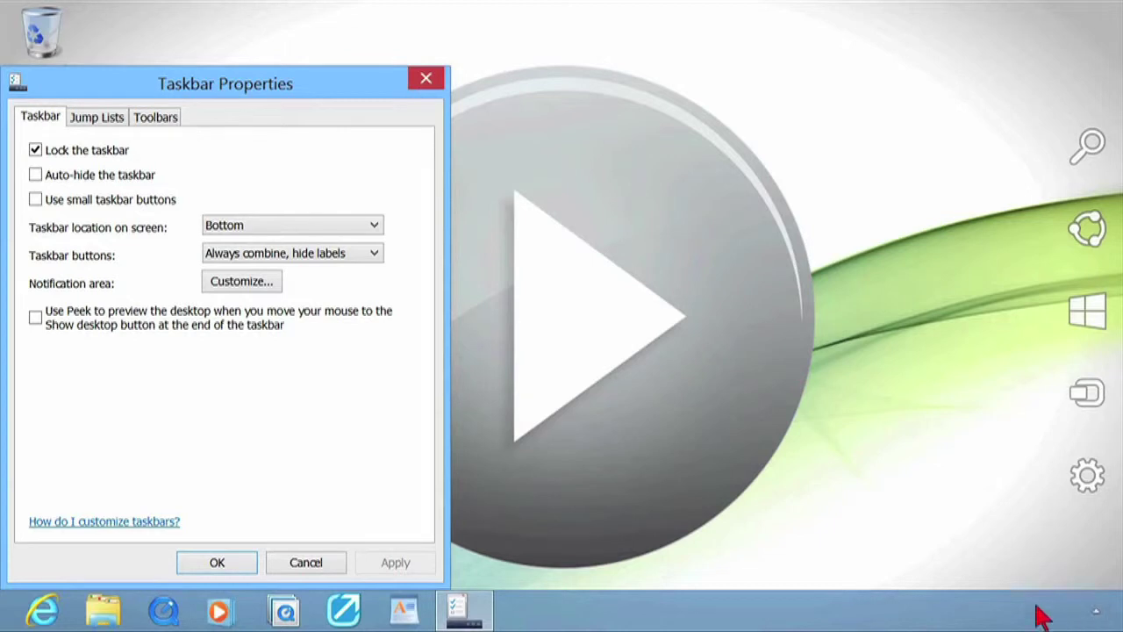
left_click(1097, 612)
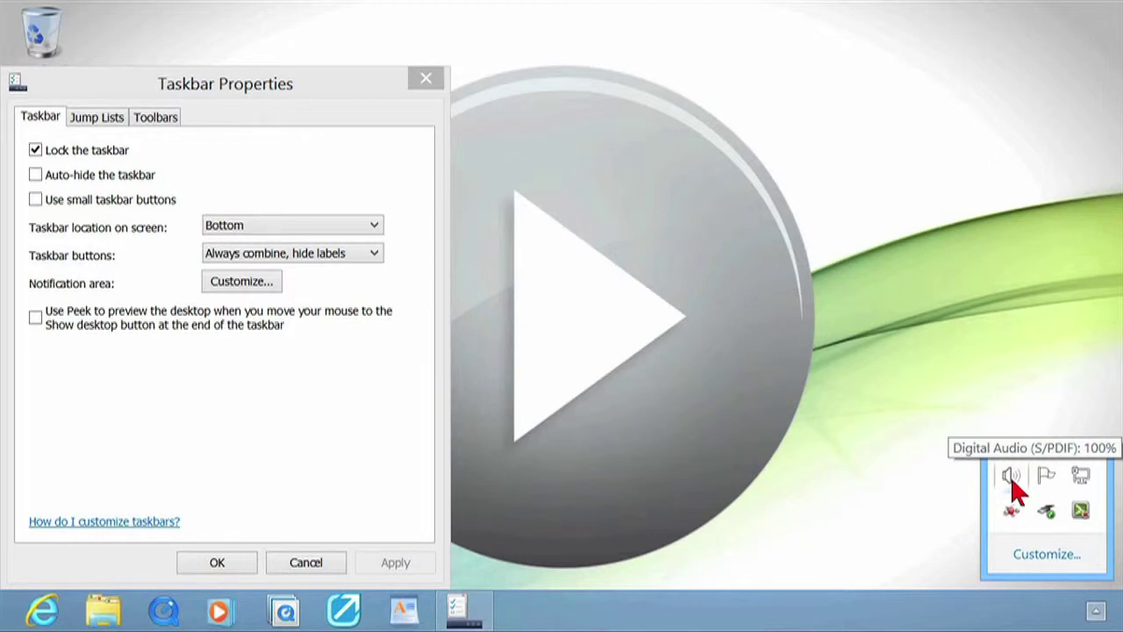
left_click(818, 619)
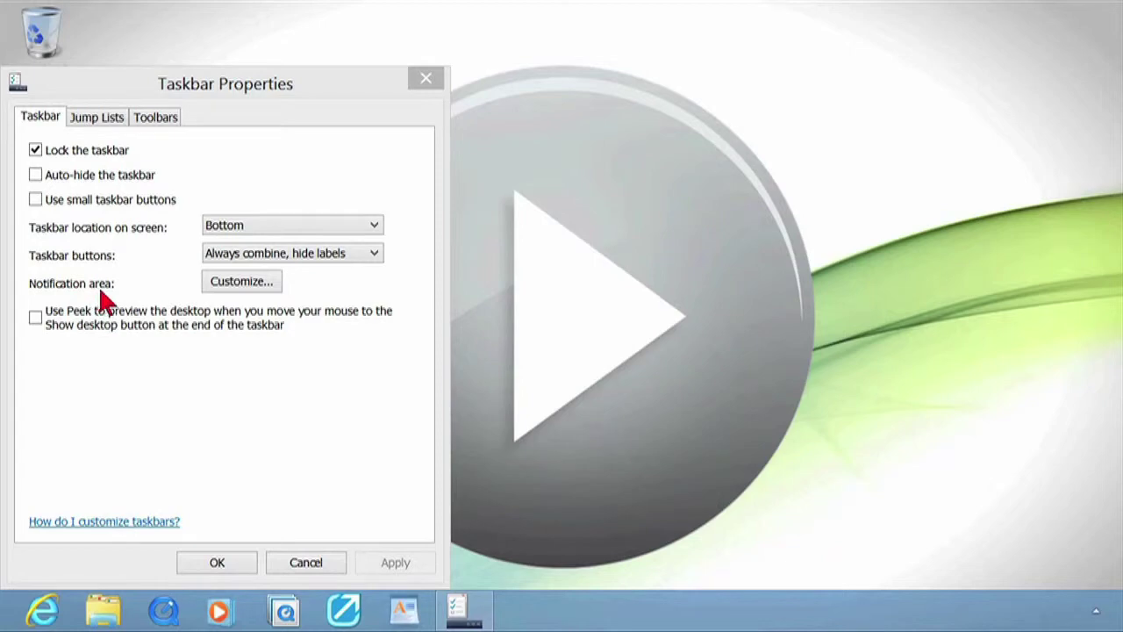
- Open the notification area customization settings and compare the listed icons with the hidden icons on the taskbar
left_click(253, 283)
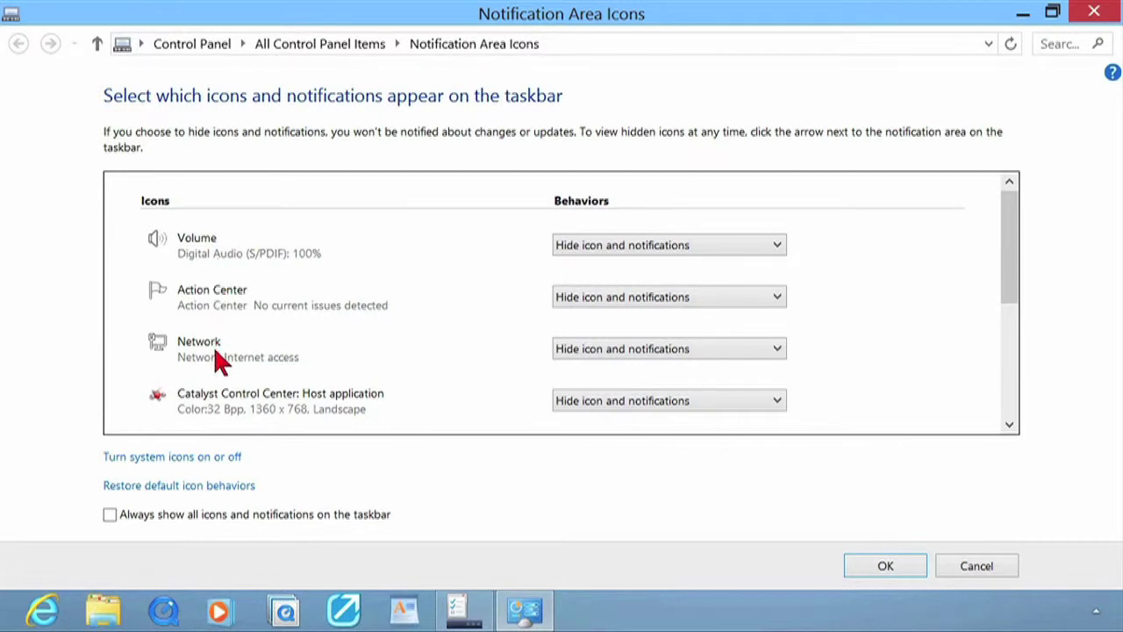
left_click(1096, 609)
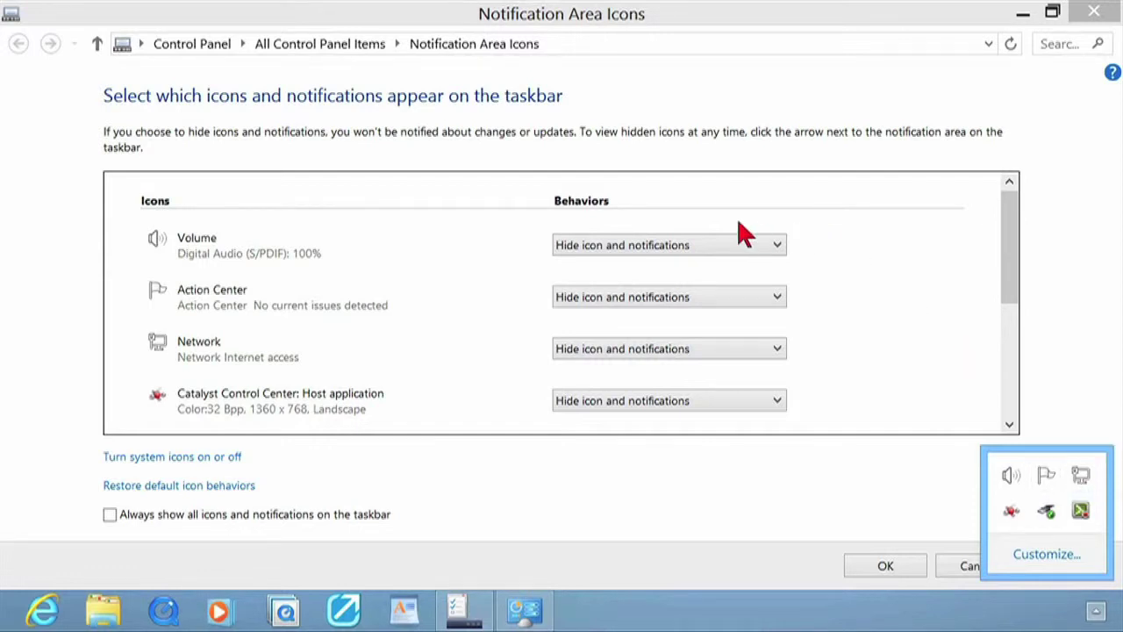
left_click(409, 279)
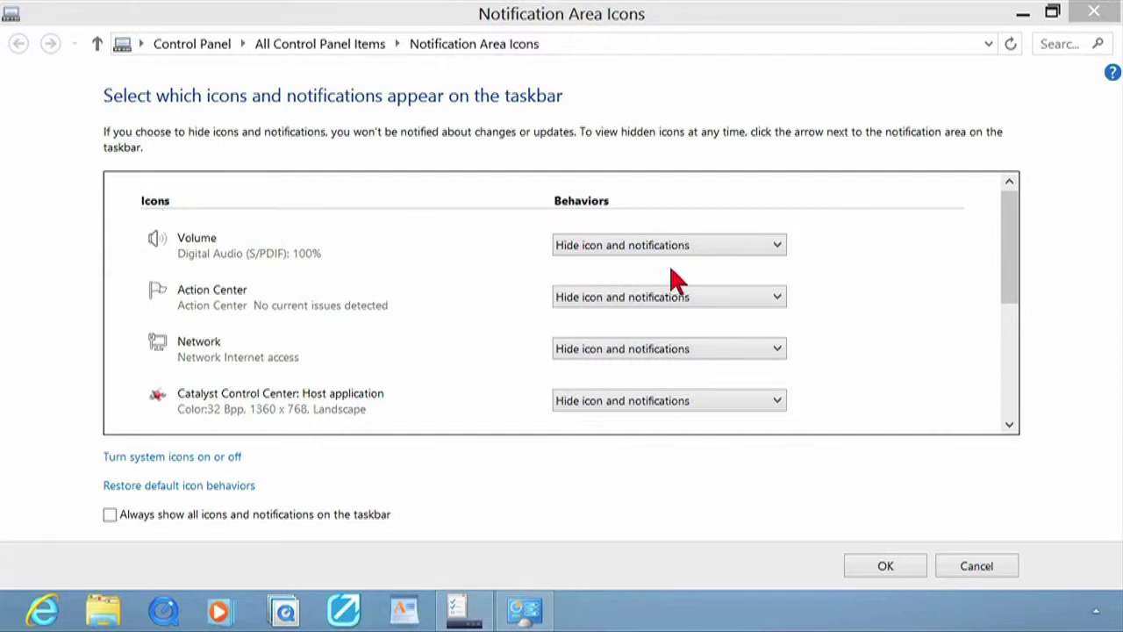
- Set the Volume icon to Show icon and notifications, and check its volume control from the taskbar
left_click(779, 247)
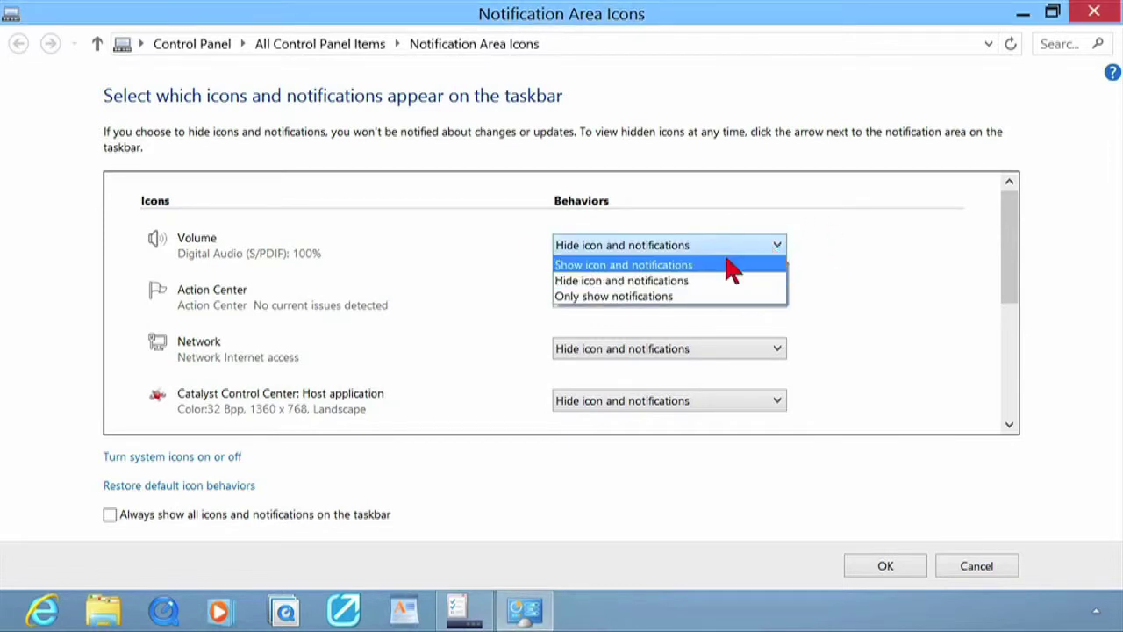
left_click(646, 267)
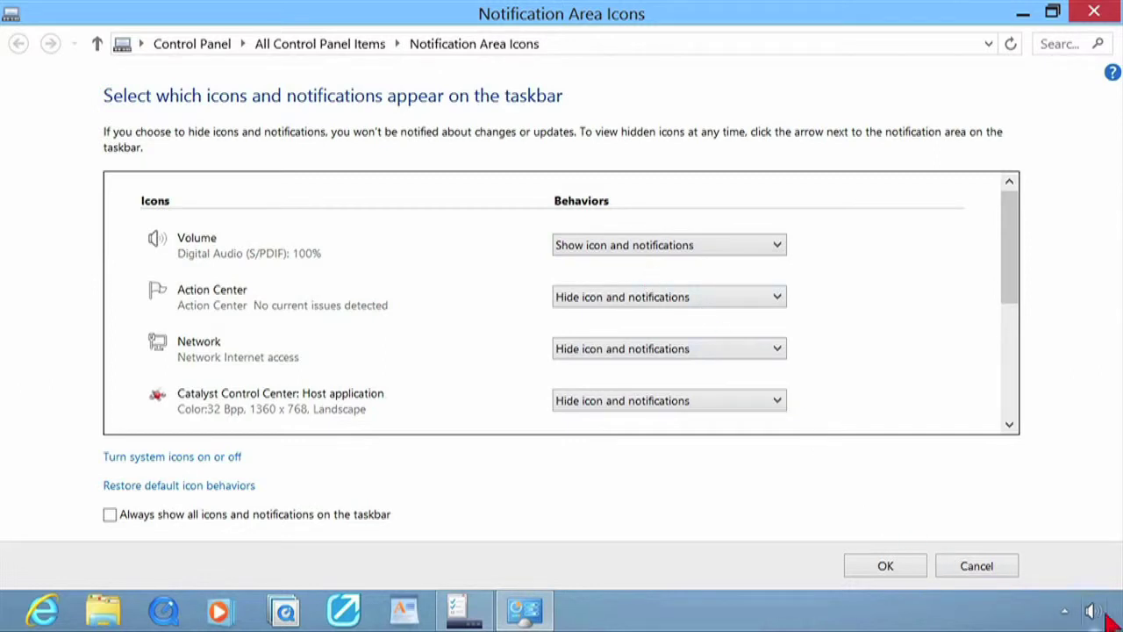
mouse_move(1104, 622)
left_click(1094, 612)
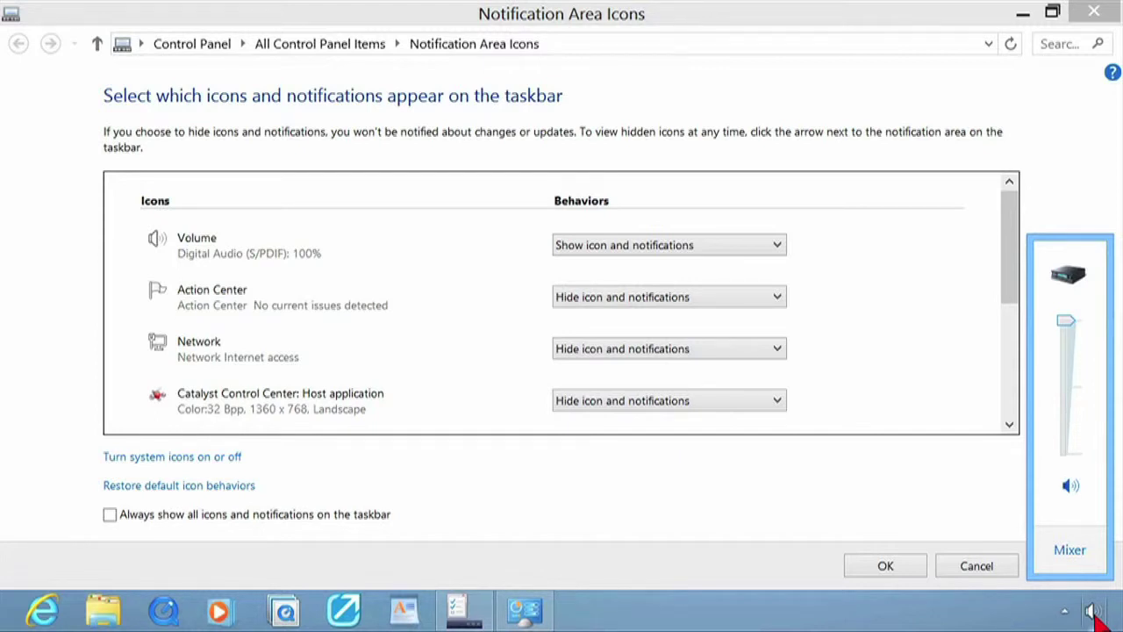
left_click(1095, 615)
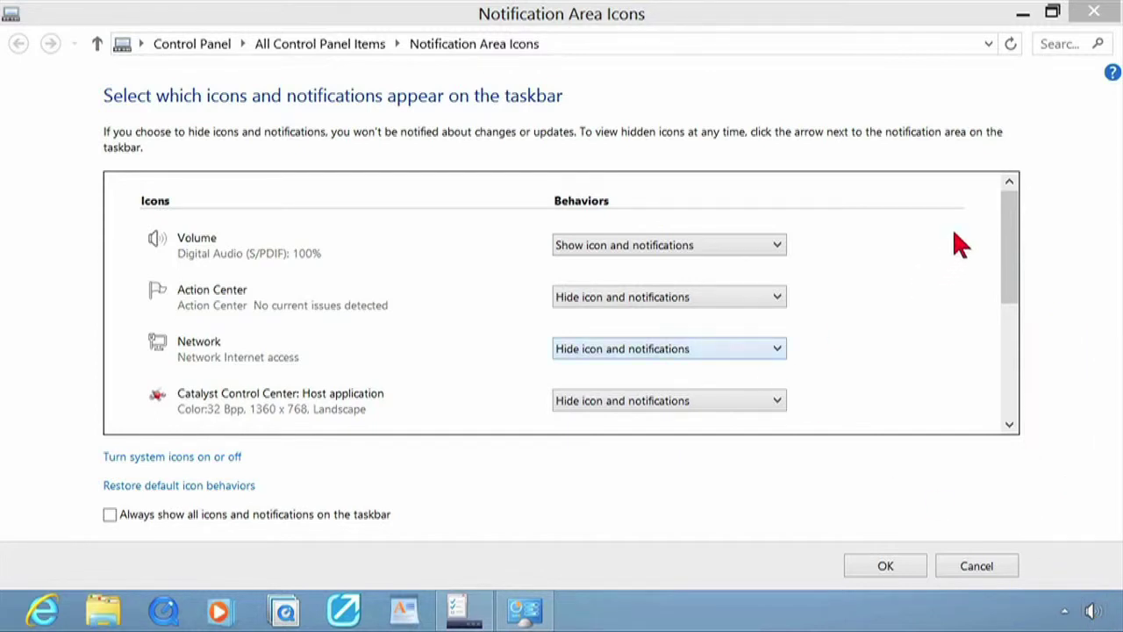
- Set the Volume icon's behavior back to Hide icon and notifications
mouse_move(1012, 226)
left_mouse_down()
mouse_move(1020, 355)
mouse_move(1023, 210)
left_mouse_up()
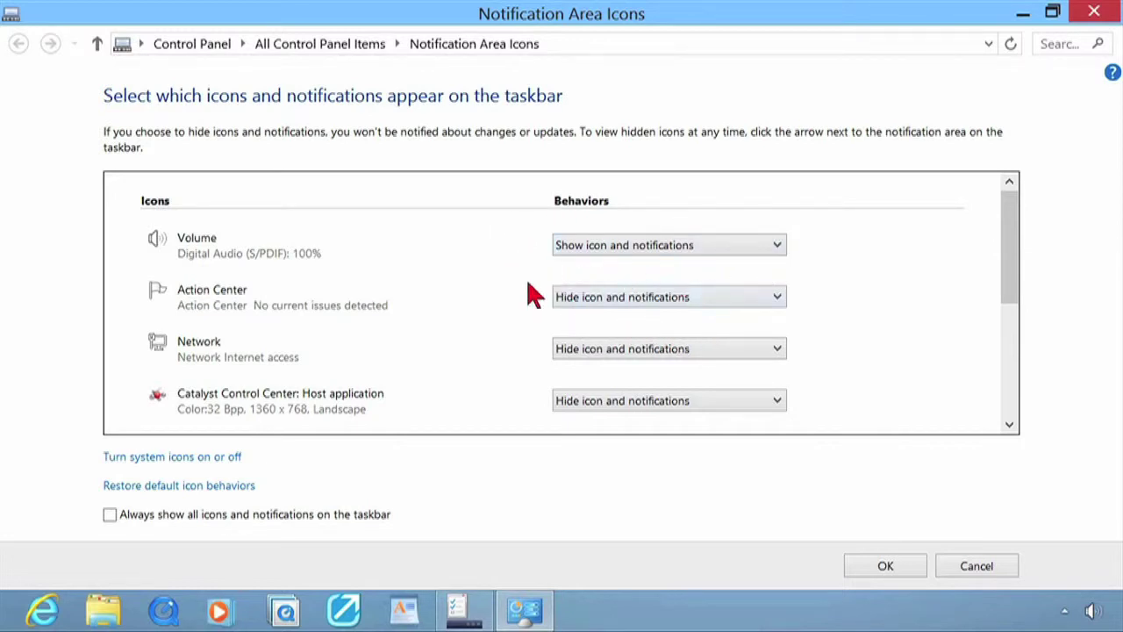
left_click(780, 248)
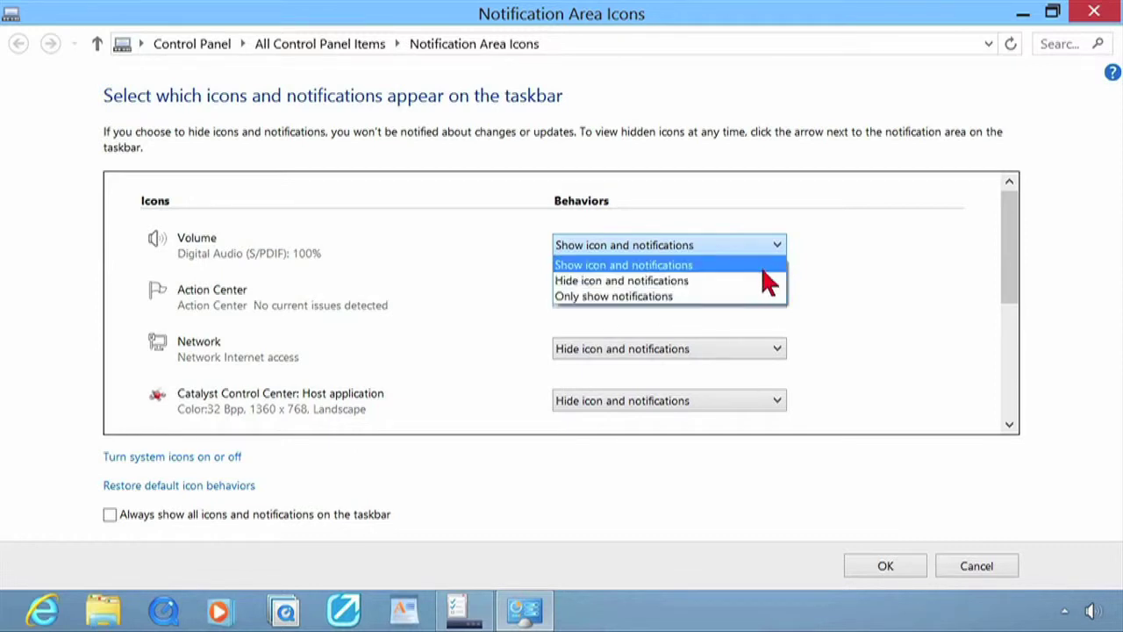
left_click(761, 281)
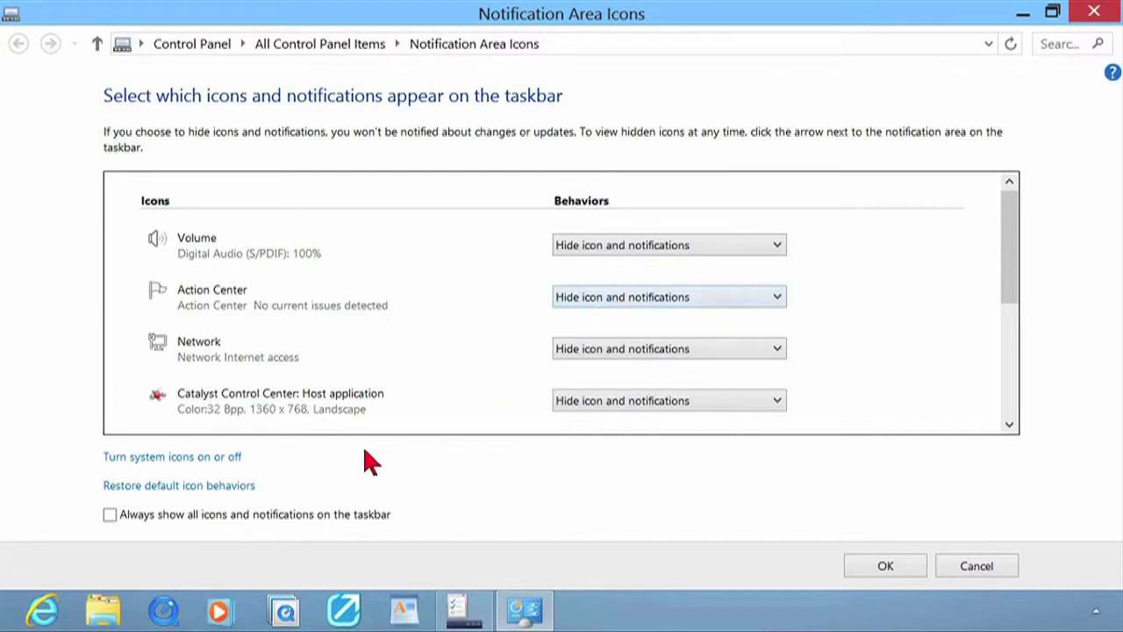
- Turn the Volume system icon off in the system icons settings and confirm the change
left_click(158, 458)
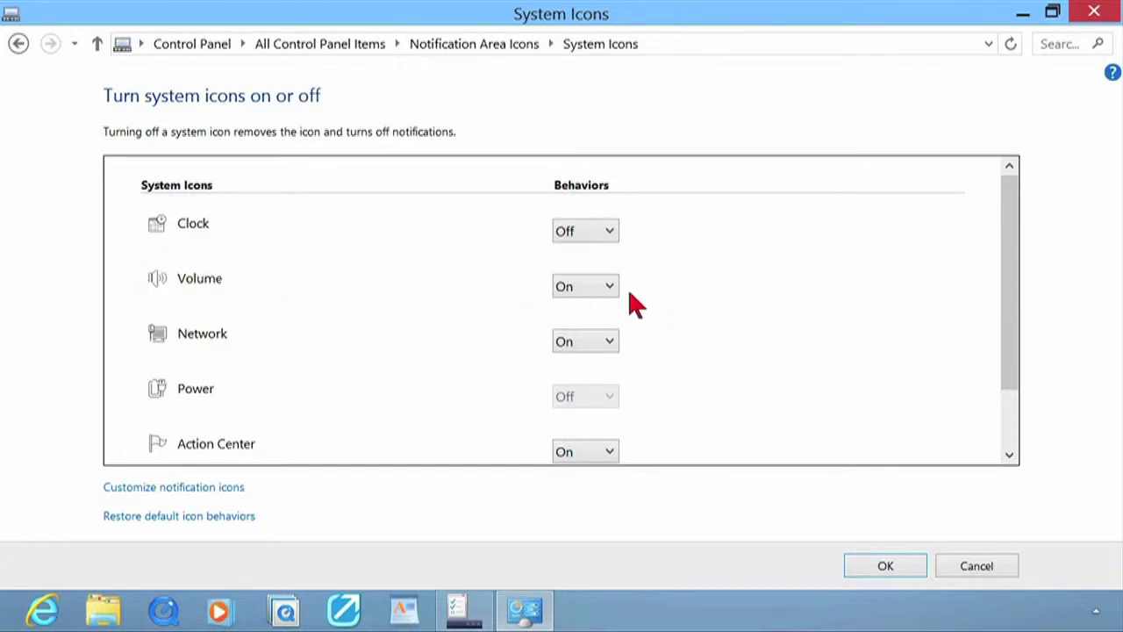
left_click(605, 289)
left_click(597, 323)
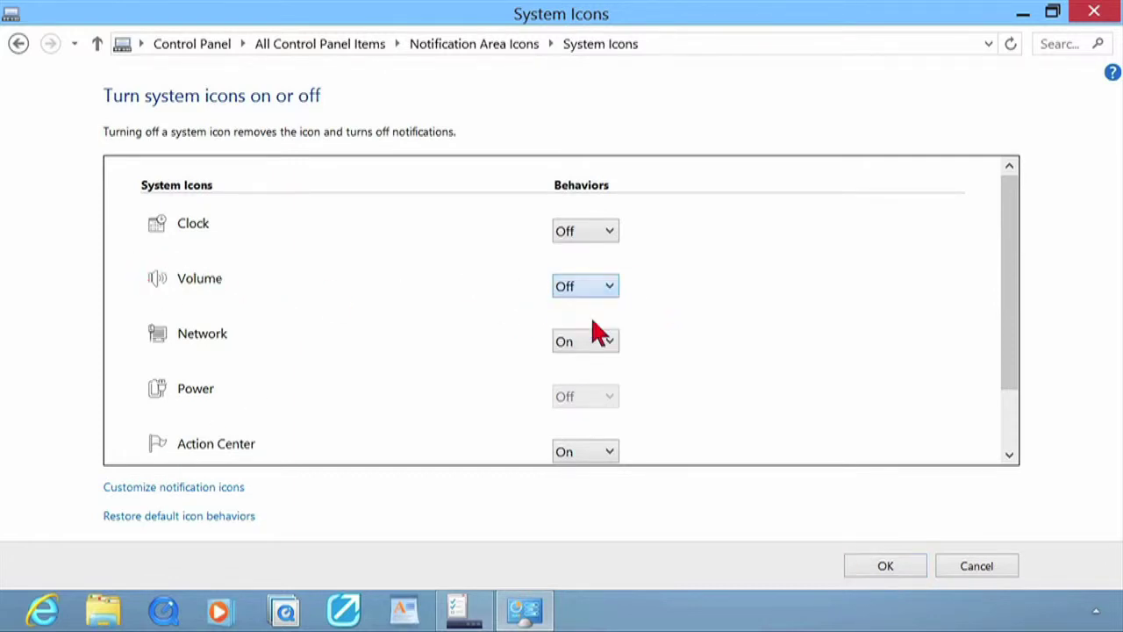
left_click(879, 570)
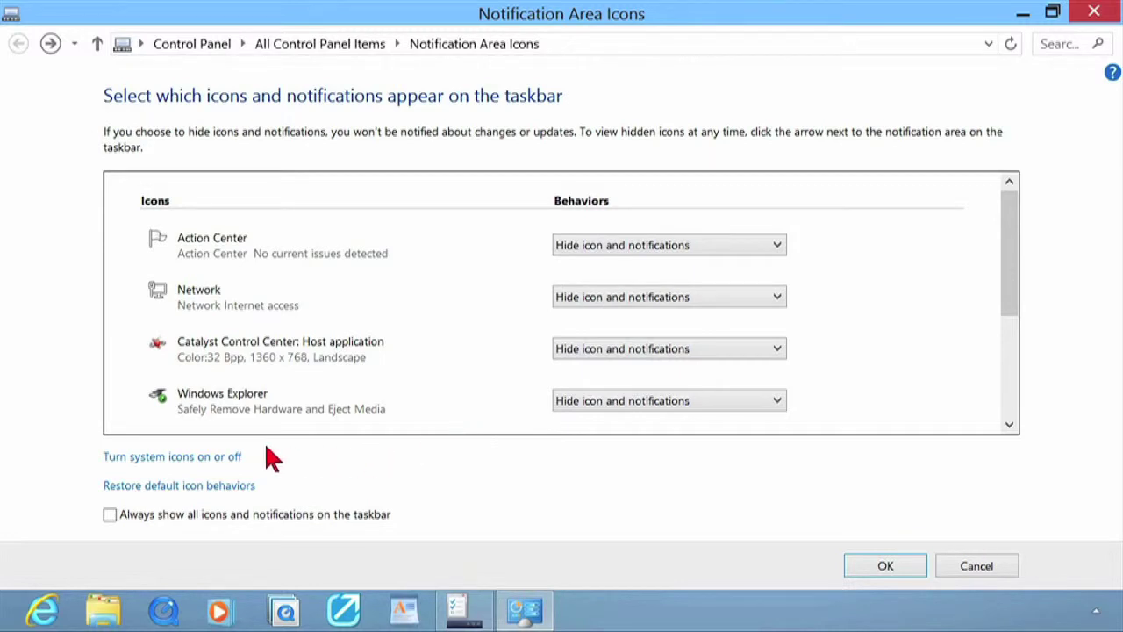
- Return to the system icons settings, turn the Volume system icon back on, and confirm
left_click(202, 457)
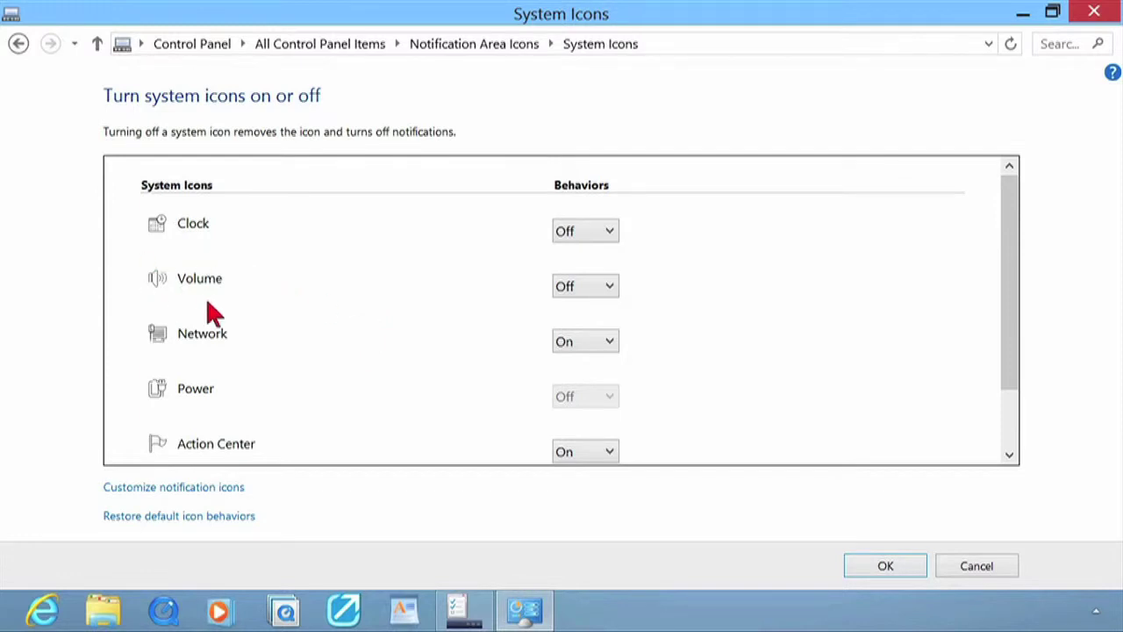
left_click(599, 289)
left_click(599, 307)
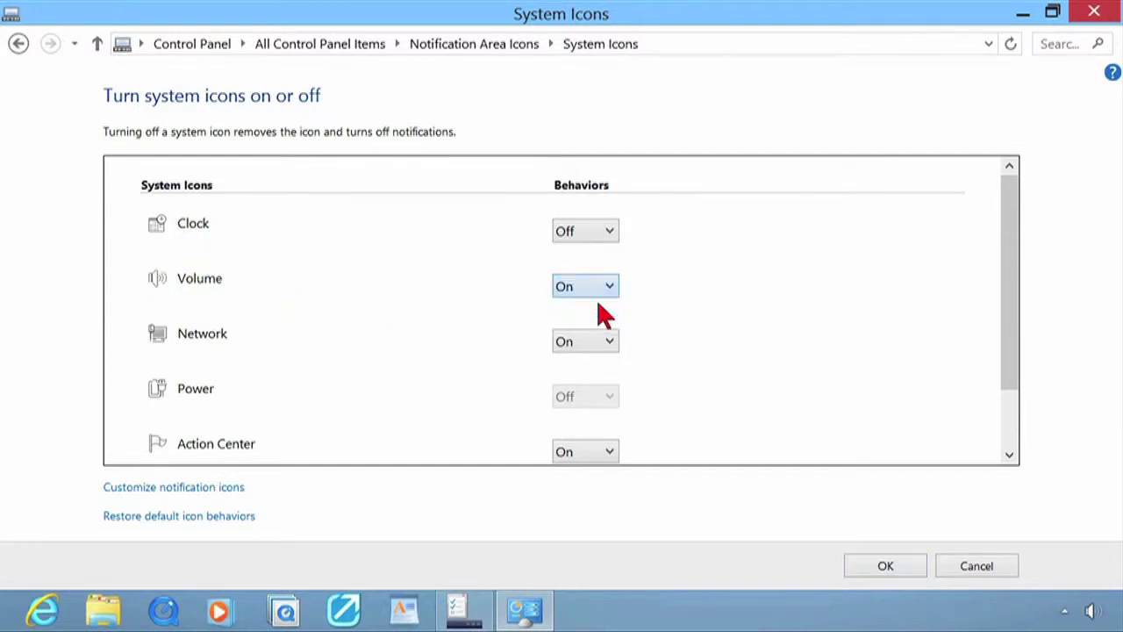
left_click(908, 574)
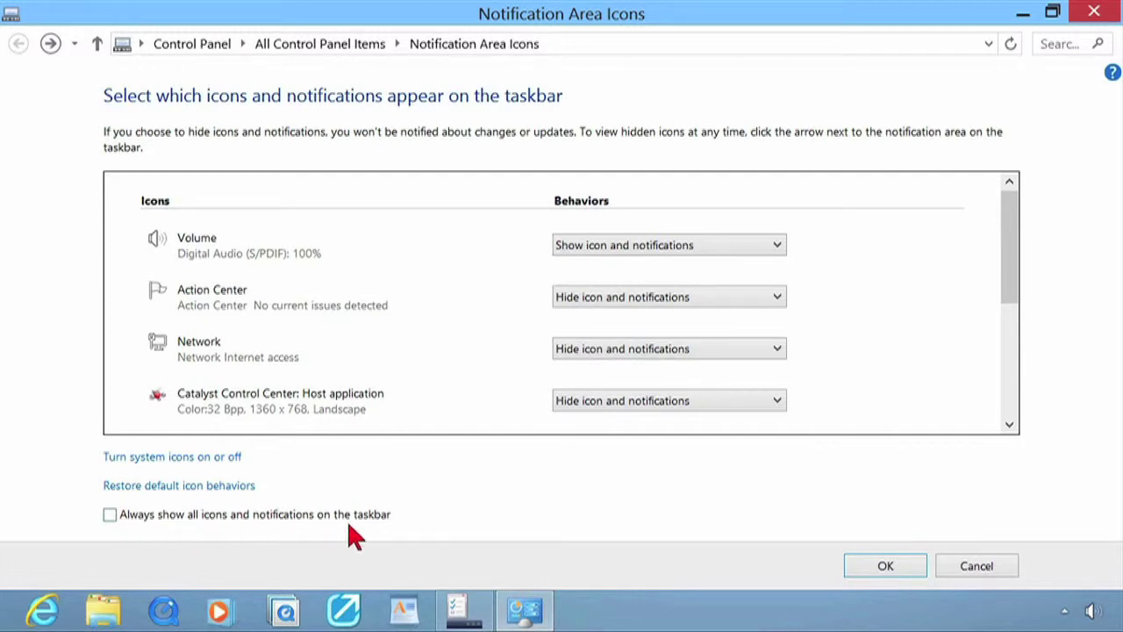
- Enable always showing all icons and notifications on the taskbar and confirm the notification area settings
left_click(111, 519)
left_click(887, 569)
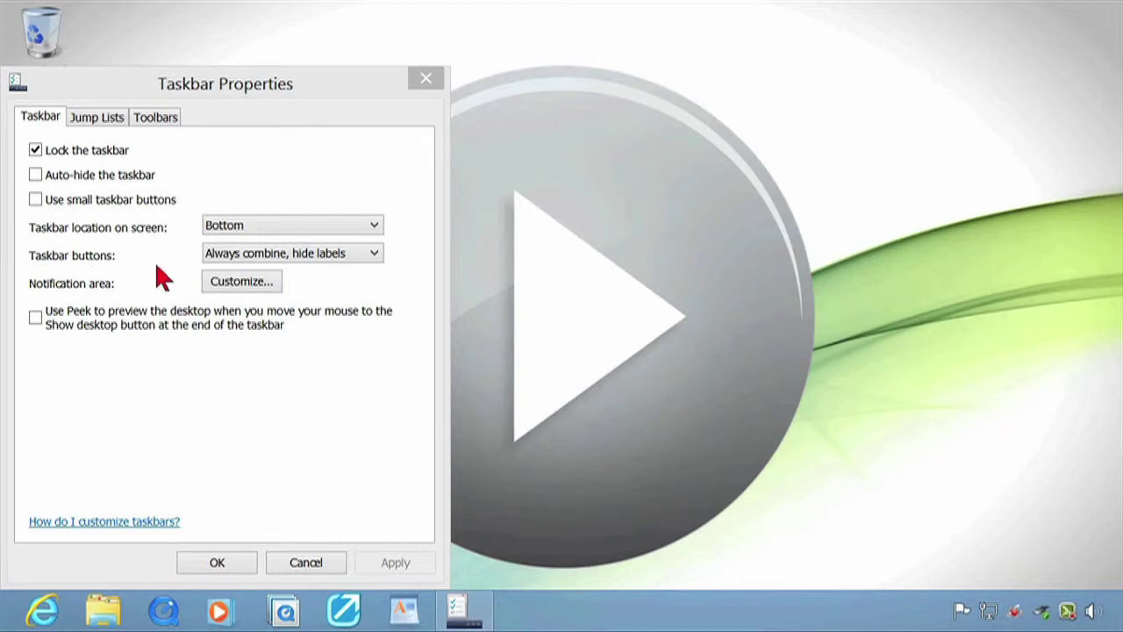
- Examine the options for combining taskbar buttons, keep the current choice, and close Taskbar Properties
left_click(375, 257)
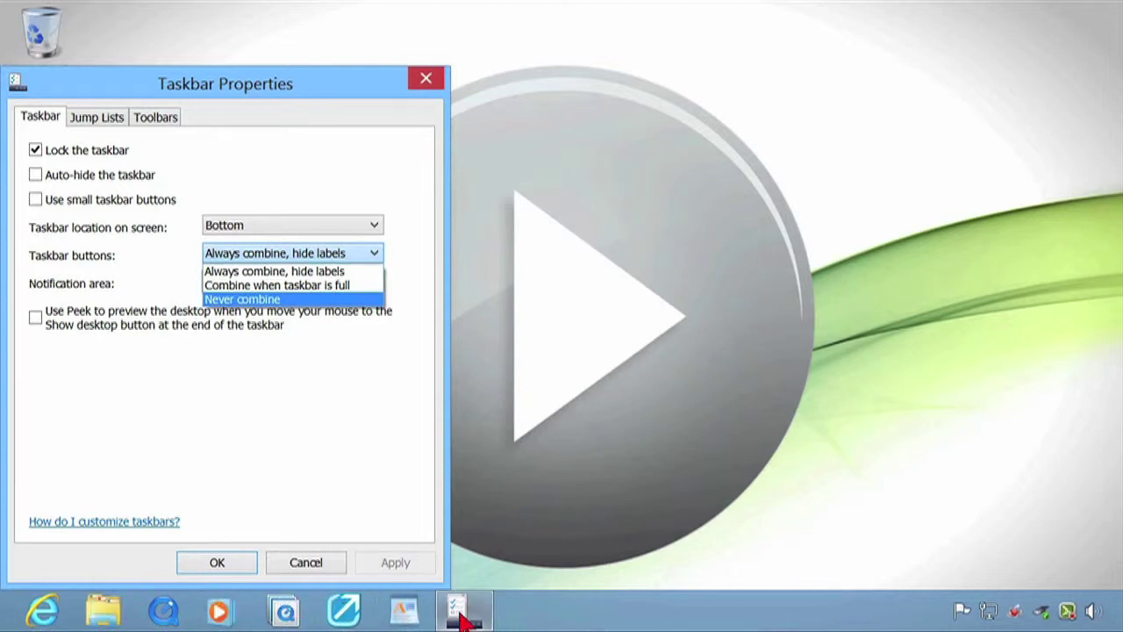
mouse_move(459, 613)
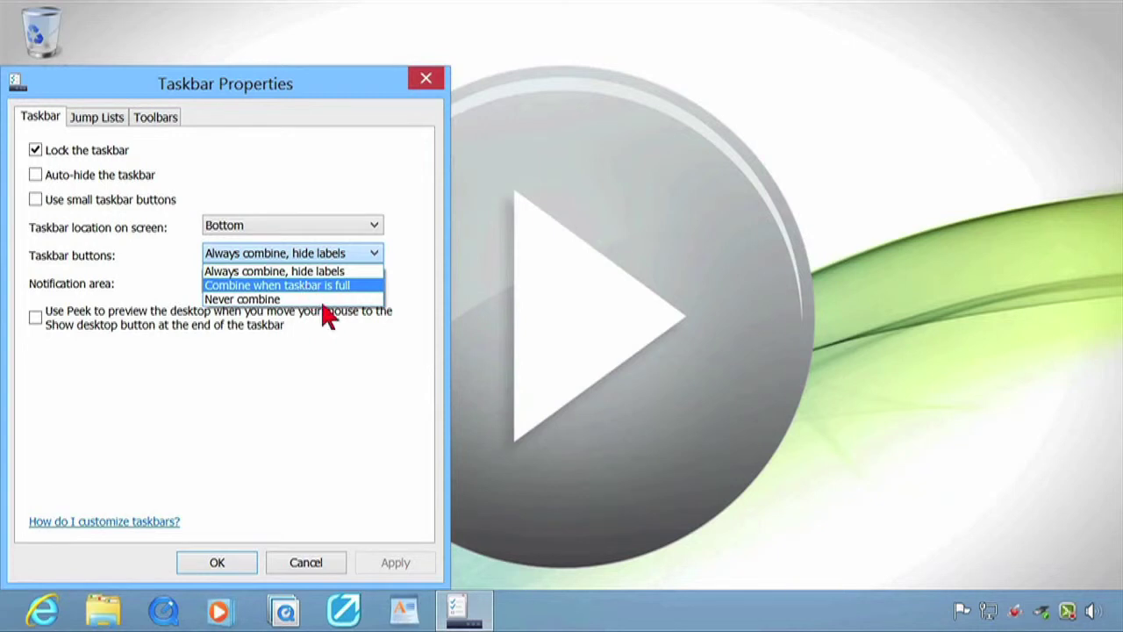
left_click(348, 377)
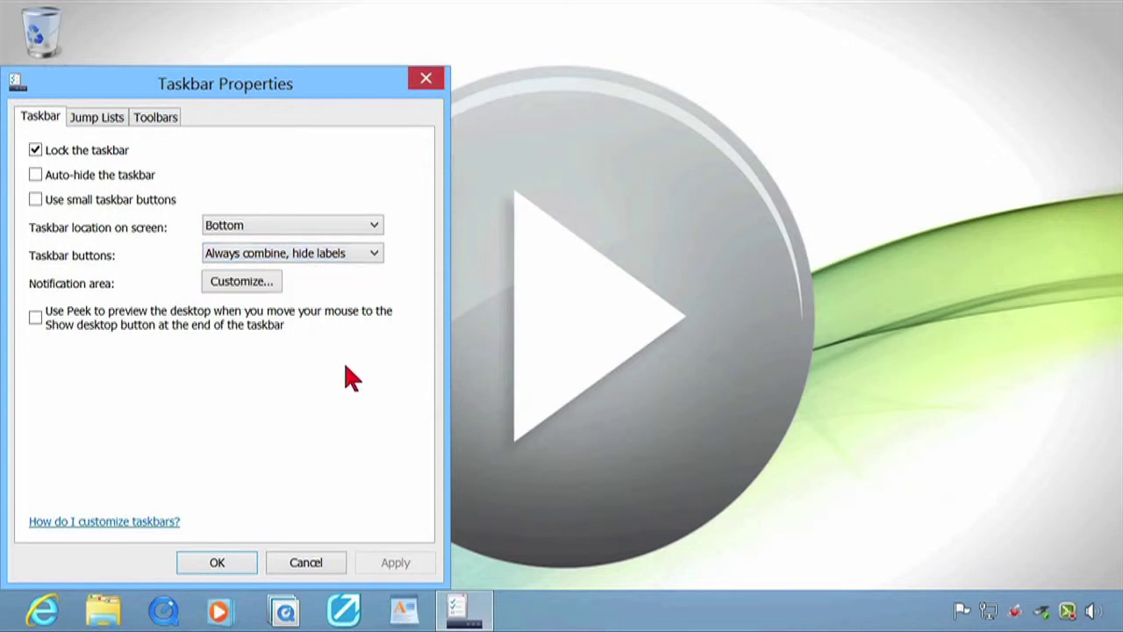
left_click(221, 564)
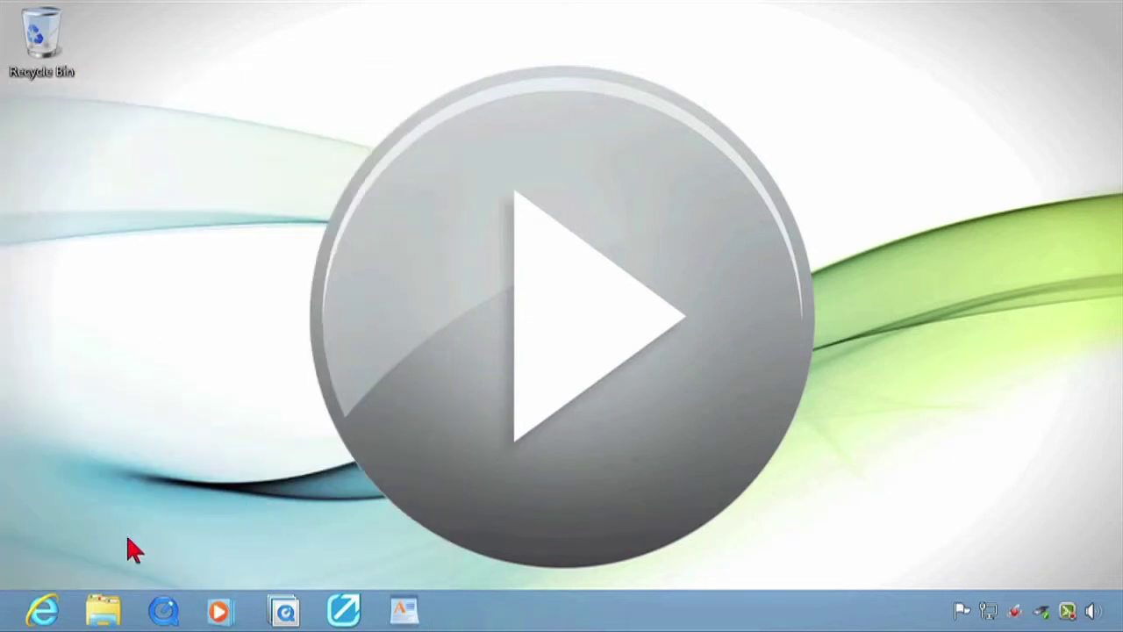
- View the jump list of the pinned Internet Explorer program, including its frequent sites and tasks, and dismiss it
right_click(45, 617)
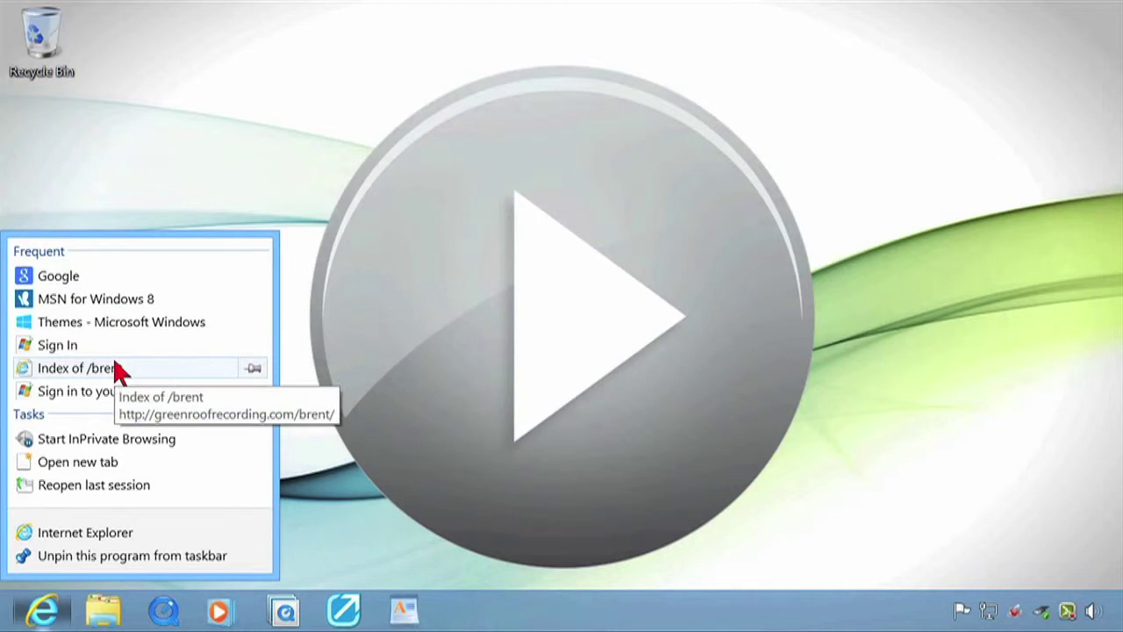
left_click(378, 499)
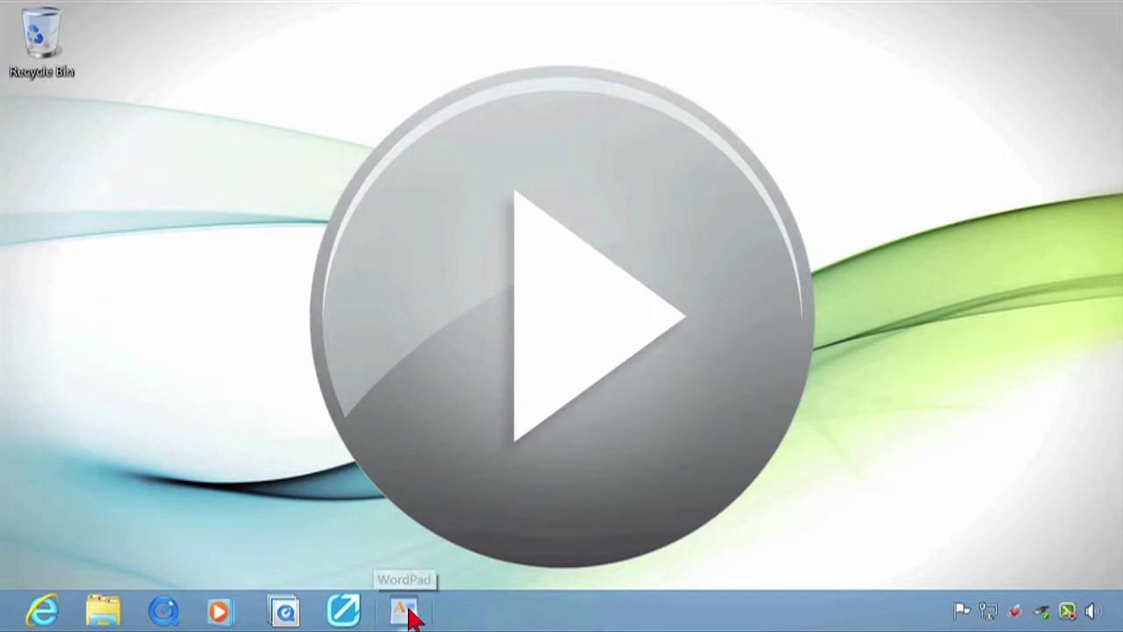
- Open the recent document "This is a test" from the jump list of the pinned WordPad program
right_click(409, 615)
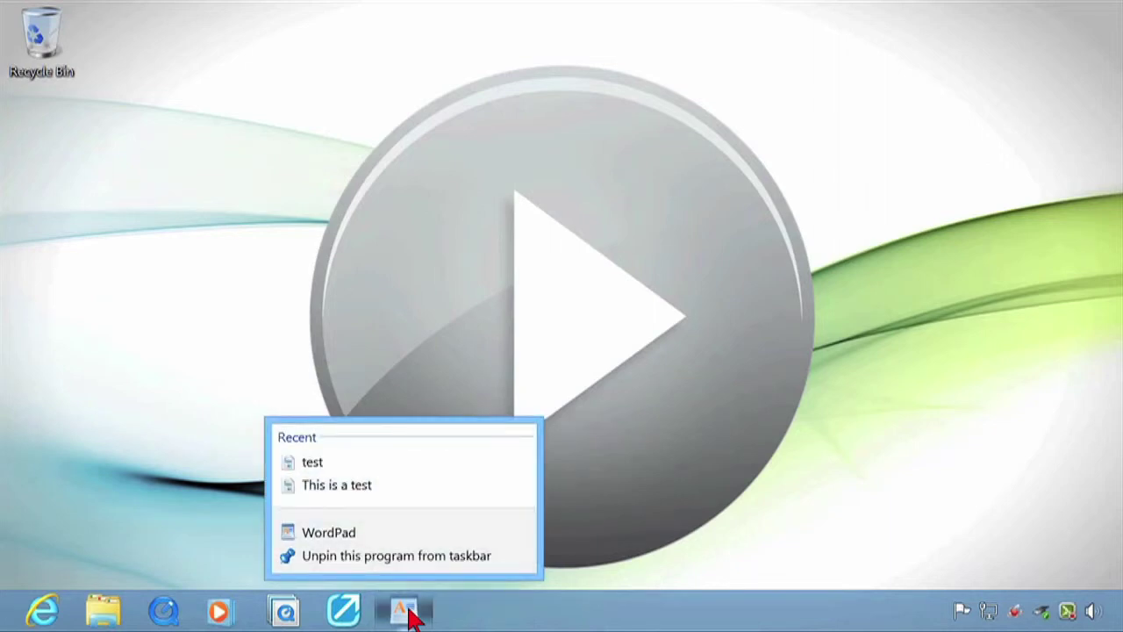
left_click(370, 489)
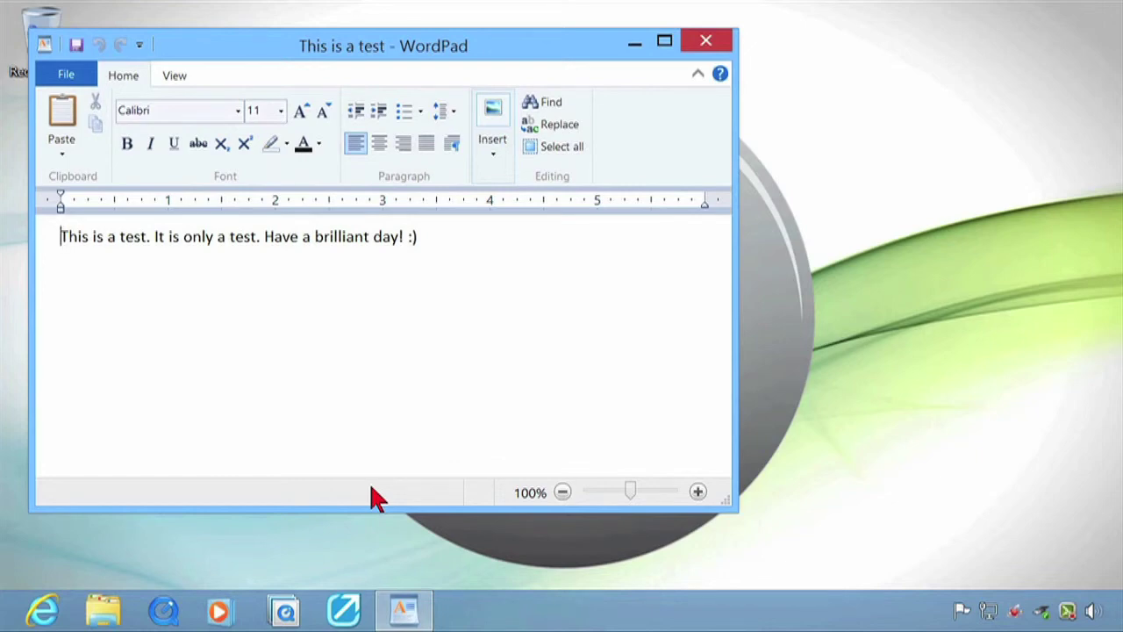
- View WordPad's jump list while the document is open, and close the document's window
right_click(403, 615)
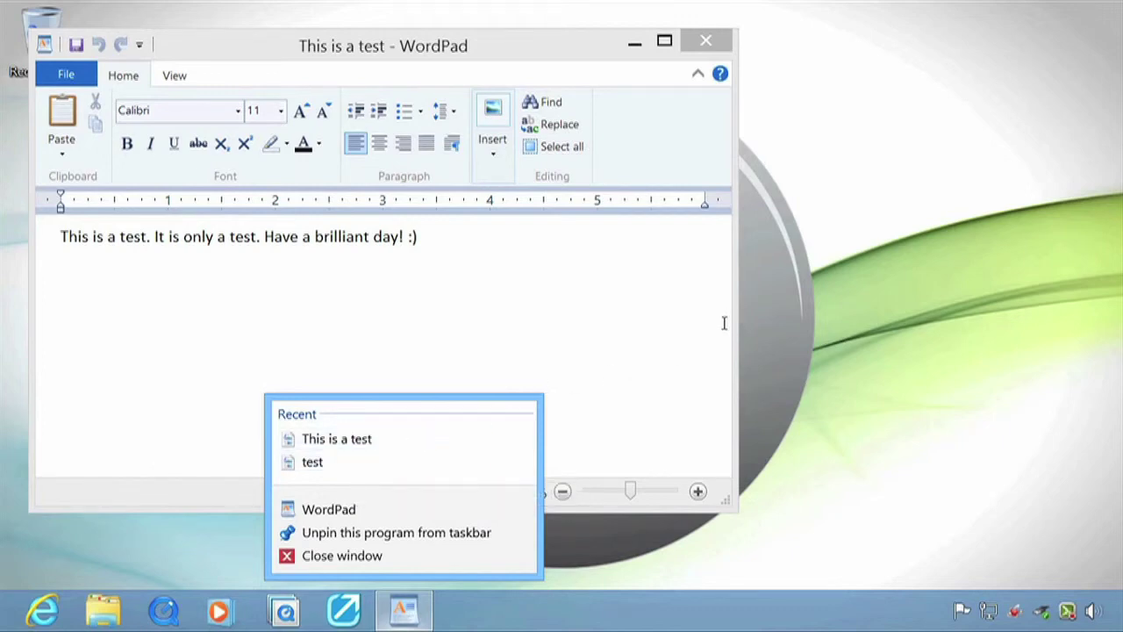
left_click(706, 46)
left_click(706, 45)
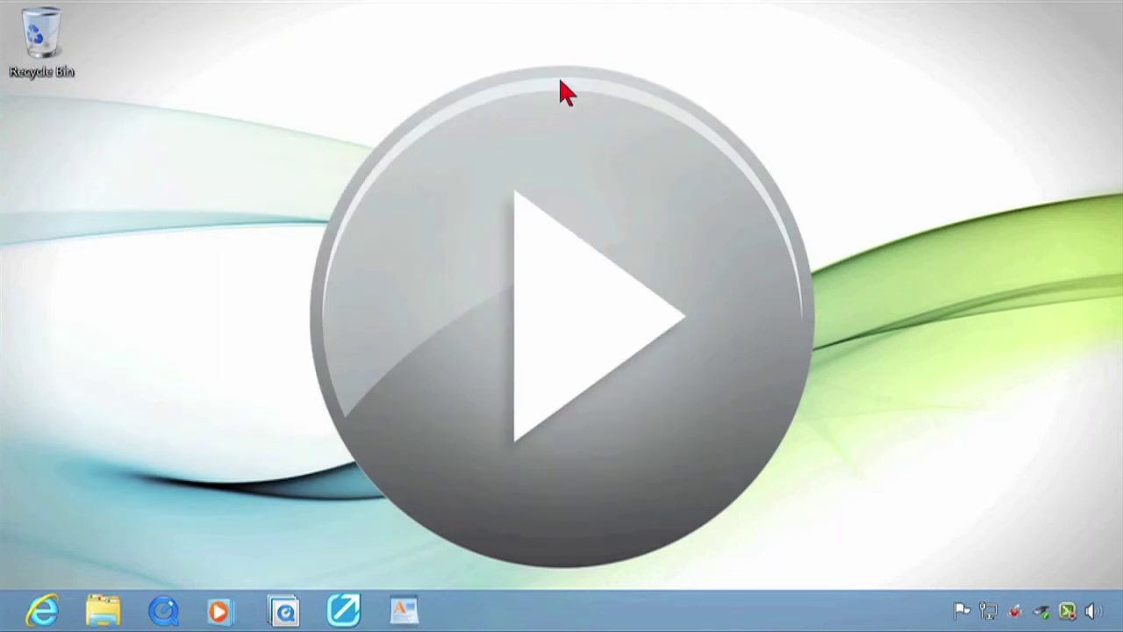